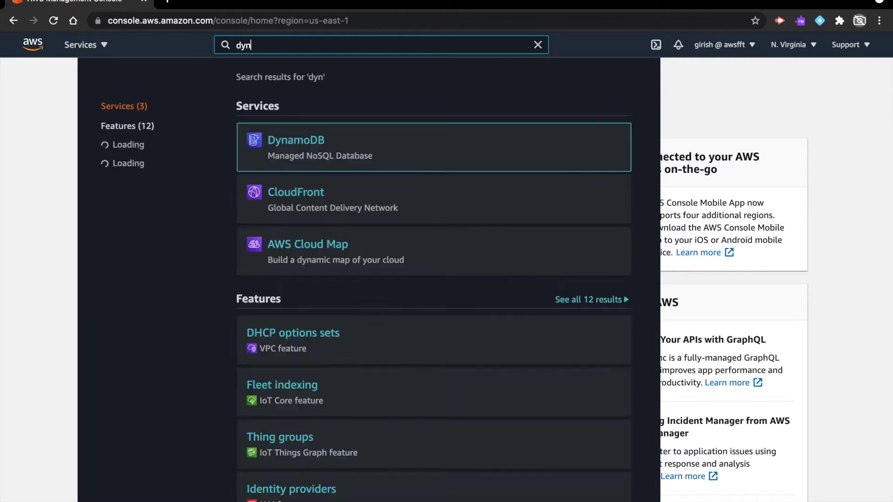
Step: Open the form for creating a DynamoDB table and dismiss the two announcement banners
{"action": "mouse_move", "coordinate": [288, 133]}
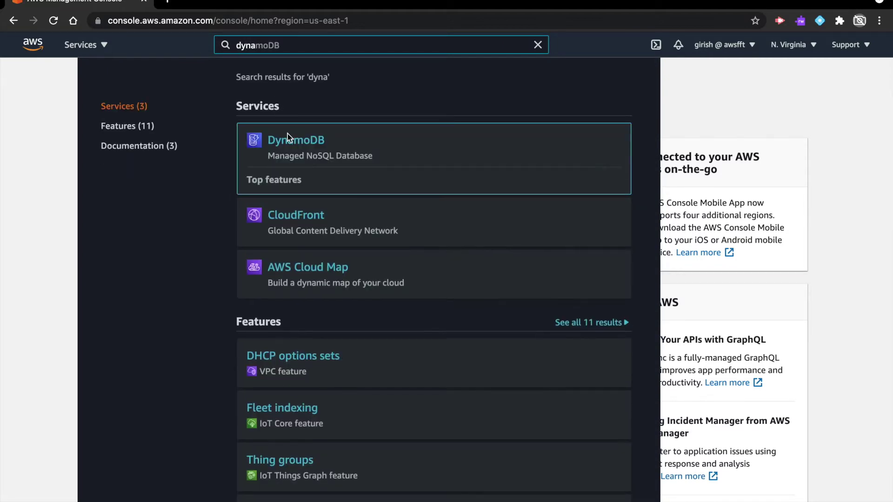
{"action": "left_click", "coordinate": [288, 142]}
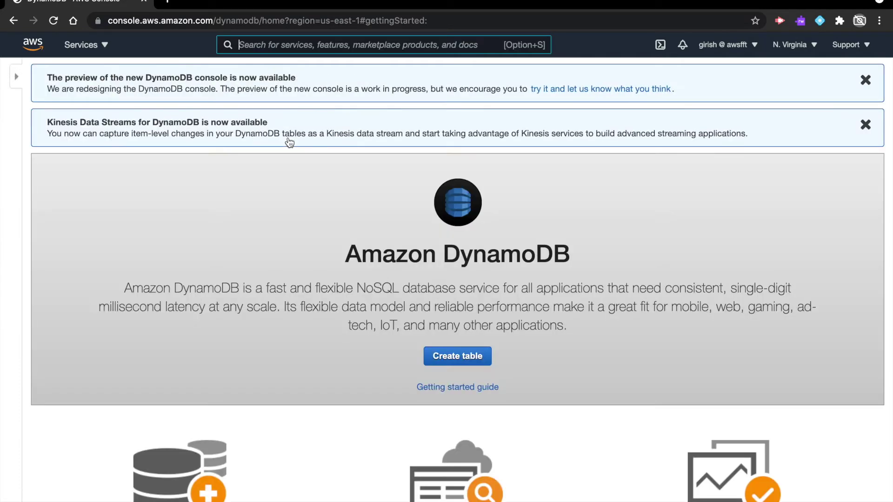
{"action": "left_click", "coordinate": [451, 360]}
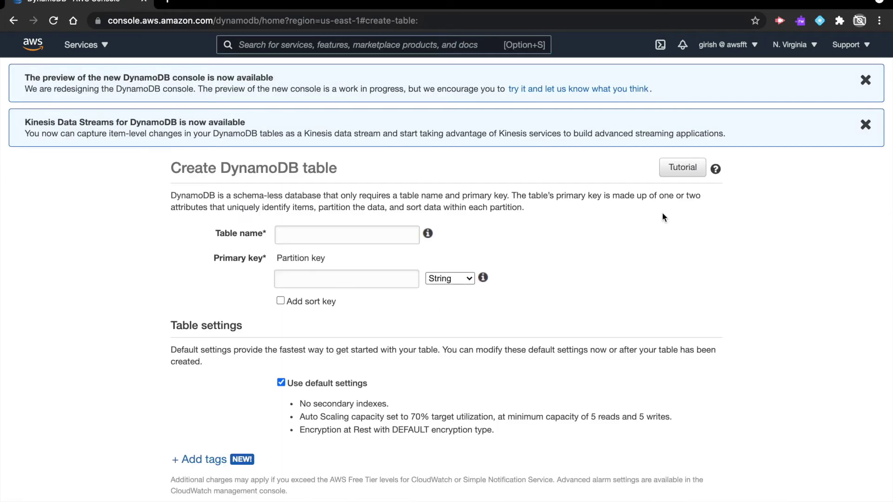
{"action": "left_click", "coordinate": [864, 124]}
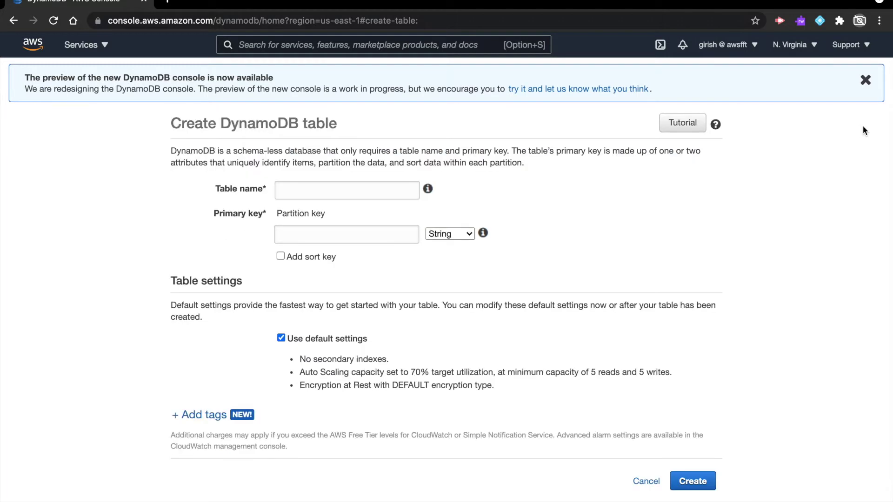
{"action": "left_click", "coordinate": [866, 81]}
Step: Name the table music, set partition key artist and sort key SongTitle, and turn off the default table settings
{"action": "left_click", "coordinate": [297, 142]}
{"action": "type", "text": "mus"}
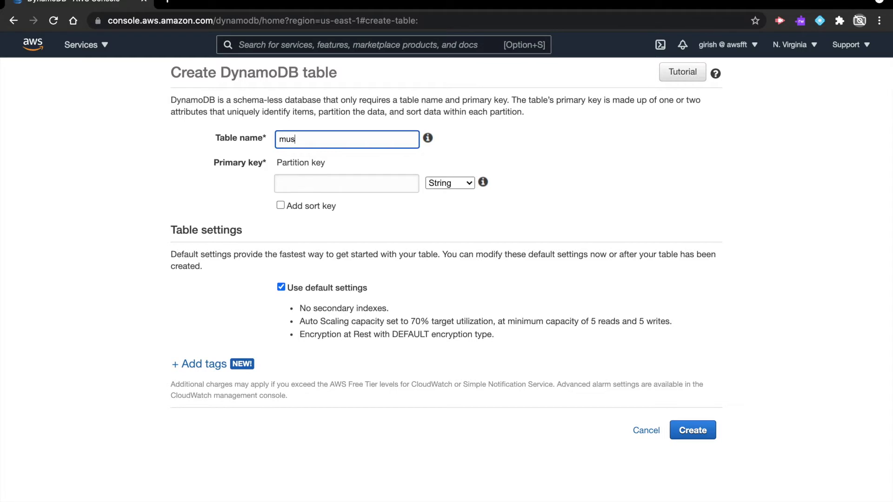
{"action": "type", "text": "ic"}
{"action": "left_click", "coordinate": [296, 182]}
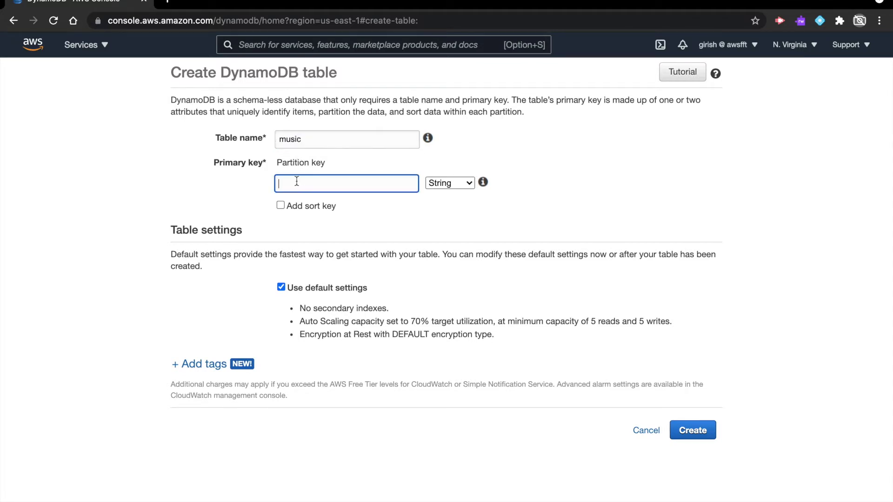
{"action": "type", "text": "artist"}
{"action": "left_click", "coordinate": [280, 207]}
{"action": "left_click", "coordinate": [301, 226]}
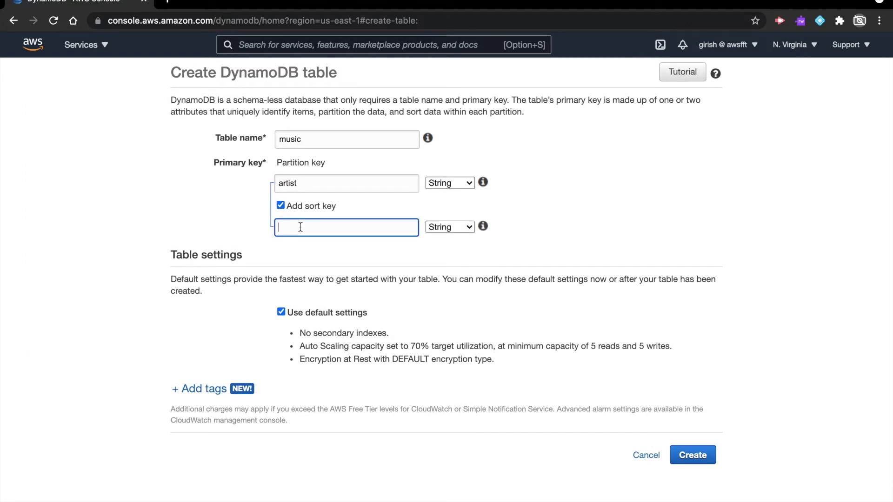
{"action": "type", "text": "SongTitle"}
{"action": "left_click", "coordinate": [280, 312]}
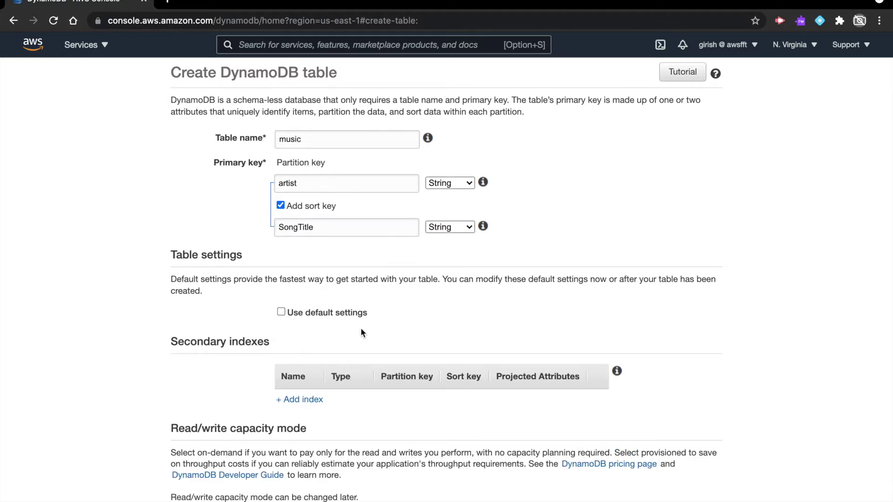
Step: Try the On-demand read/write capacity mode and return to Provisioned
{"action": "scroll", "coordinate": [361, 328], "scroll_direction": "down", "scroll_amount": 1}
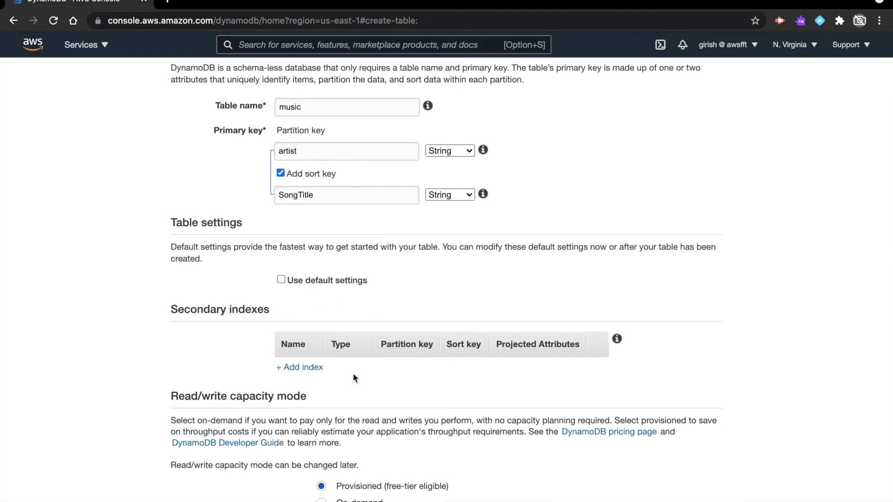
{"action": "scroll", "coordinate": [353, 375], "scroll_direction": "down", "scroll_amount": 3}
{"action": "scroll", "coordinate": [353, 376], "scroll_direction": "down", "scroll_amount": 1}
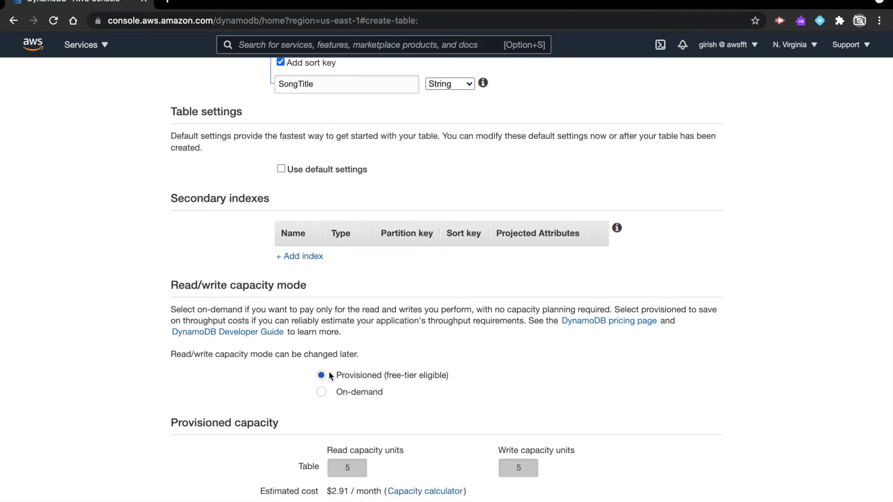
{"action": "scroll", "coordinate": [401, 379], "scroll_direction": "down", "scroll_amount": 3}
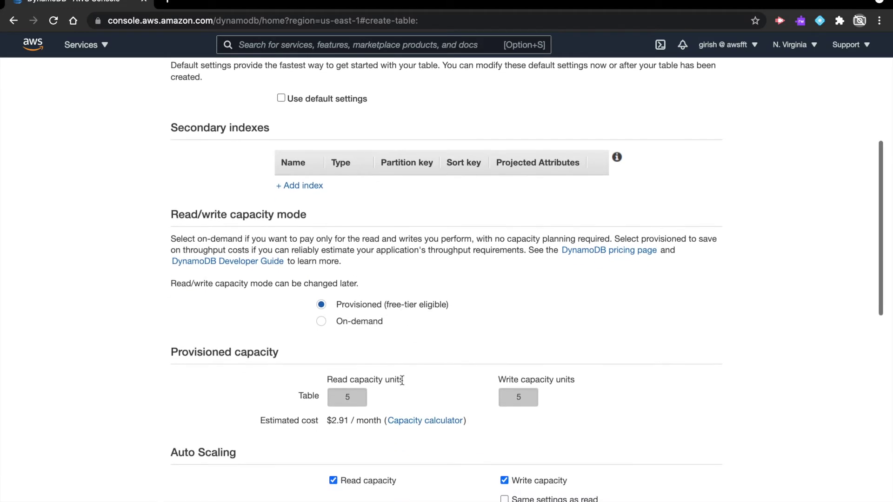
{"action": "left_click", "coordinate": [321, 322]}
{"action": "scroll", "coordinate": [431, 338], "scroll_direction": "down", "scroll_amount": 1}
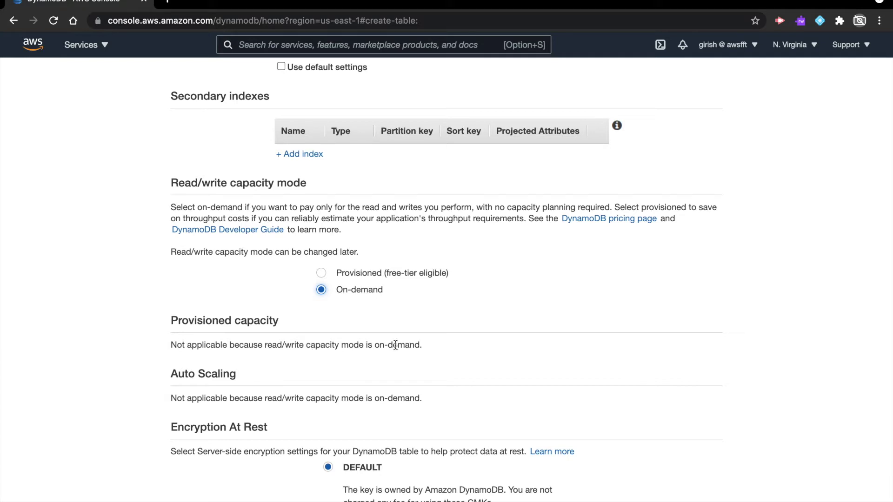
{"action": "left_click", "coordinate": [321, 273]}
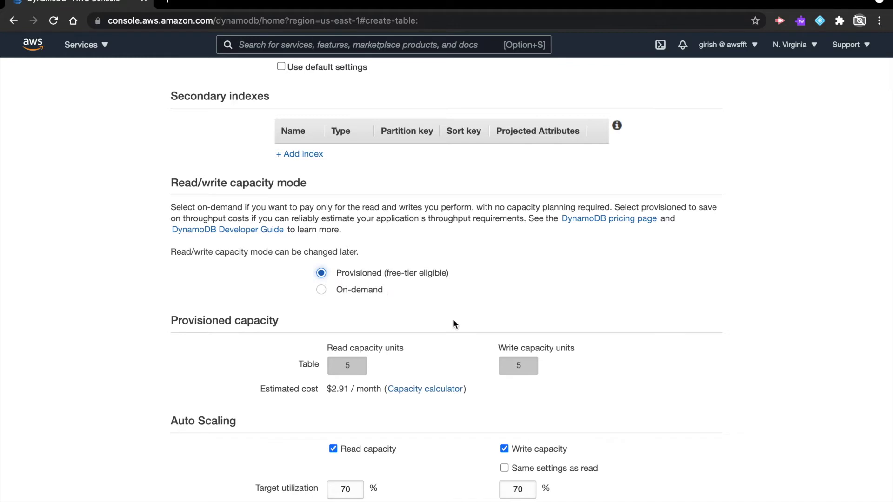
Step: Create the table, keeping the provisioned capacity, auto scaling and DEFAULT encryption settings
{"action": "scroll", "coordinate": [453, 319], "scroll_direction": "down", "scroll_amount": 3}
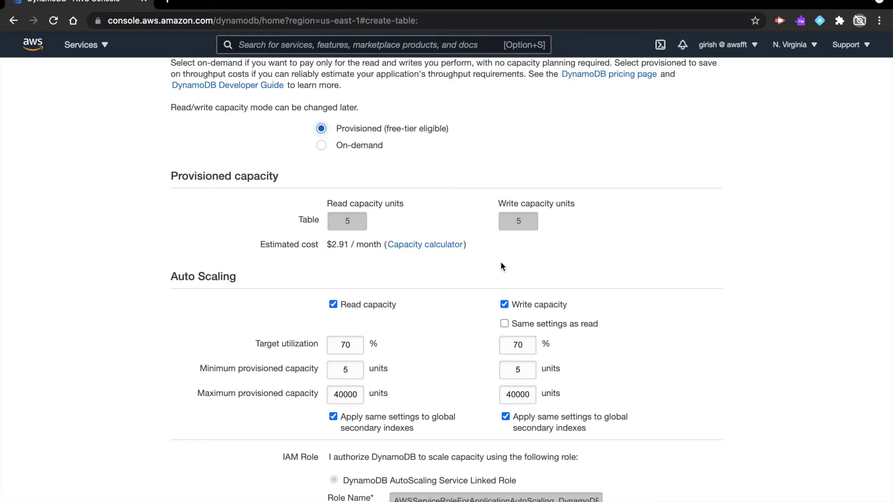
{"action": "scroll", "coordinate": [448, 265], "scroll_direction": "down", "scroll_amount": 1}
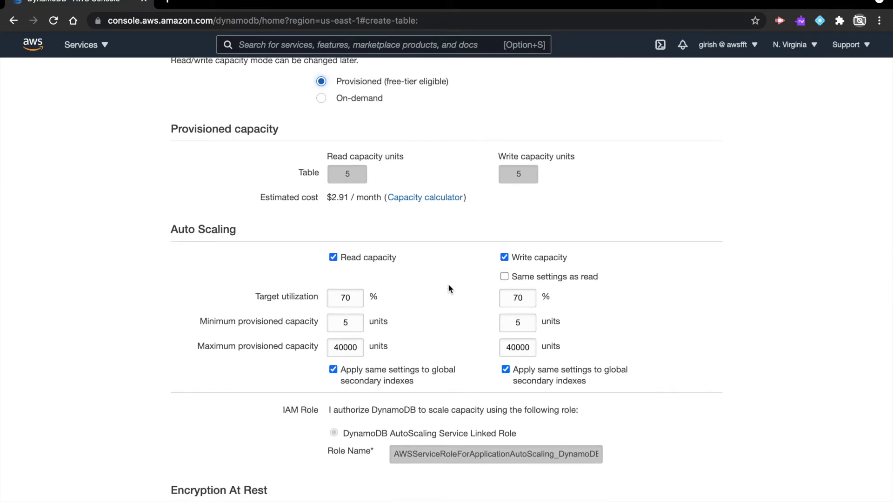
{"action": "scroll", "coordinate": [448, 286], "scroll_direction": "down", "scroll_amount": 1}
{"action": "scroll", "coordinate": [448, 284], "scroll_direction": "down", "scroll_amount": 1}
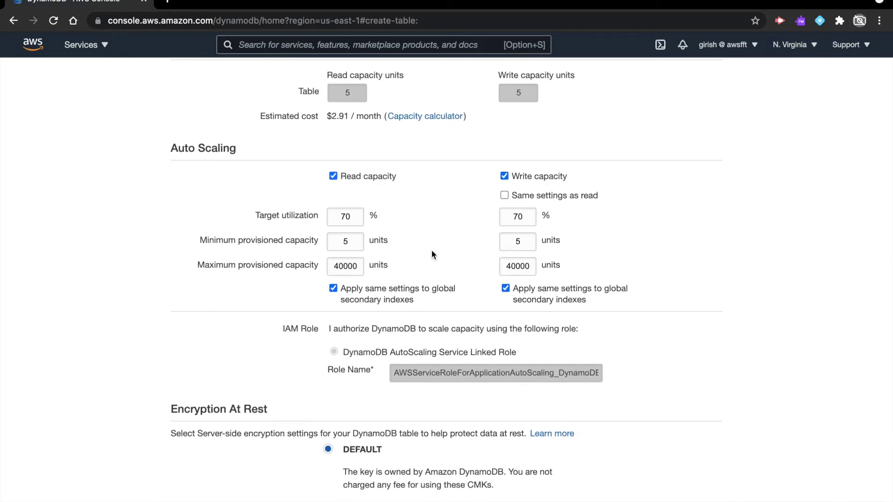
{"action": "scroll", "coordinate": [431, 252], "scroll_direction": "down", "scroll_amount": 1}
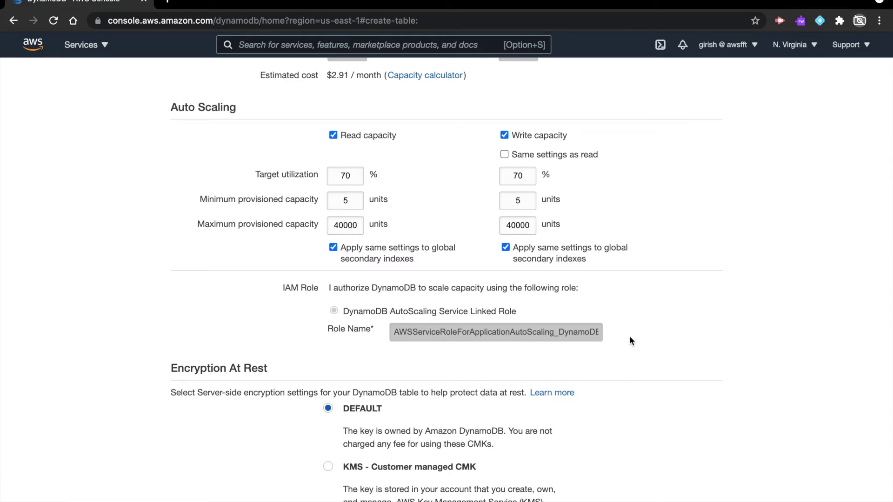
{"action": "scroll", "coordinate": [630, 338], "scroll_direction": "down", "scroll_amount": 2}
{"action": "scroll", "coordinate": [630, 336], "scroll_direction": "down", "scroll_amount": 1}
{"action": "scroll", "coordinate": [547, 370], "scroll_direction": "down", "scroll_amount": 2}
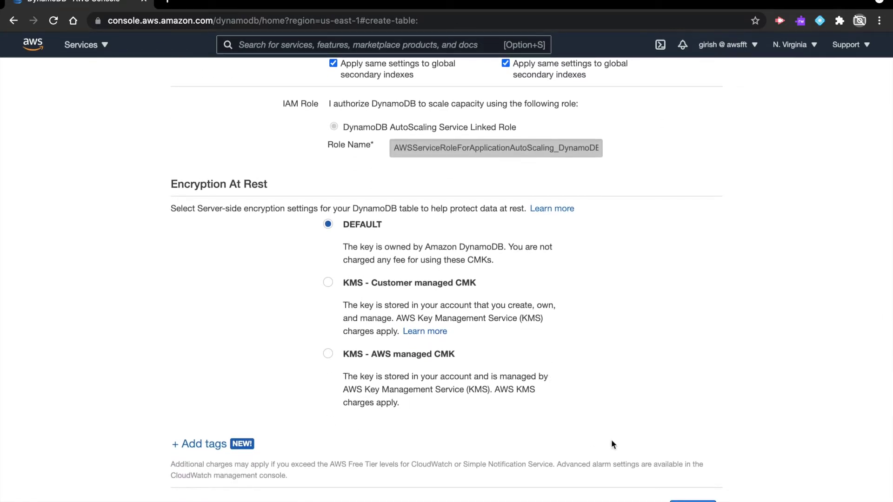
{"action": "left_click", "coordinate": [693, 501]}
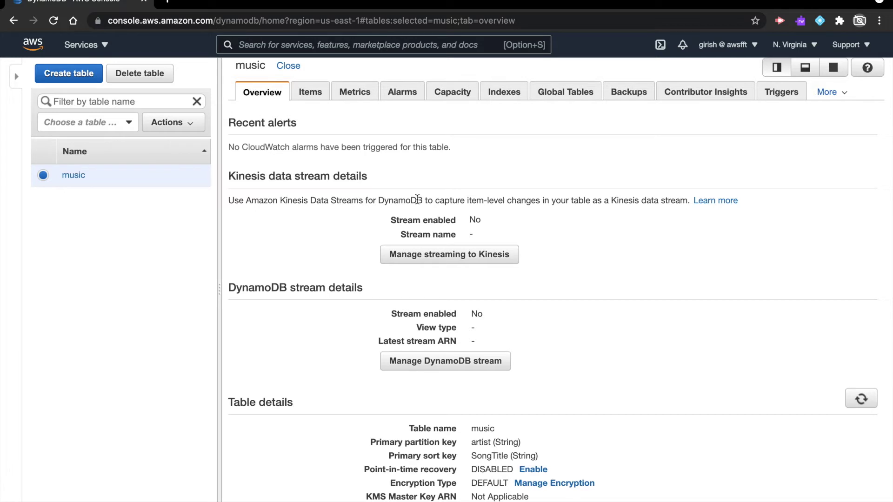
Step: Add an item to the music table with artist "good boy" and SongTitle "i love you"
{"action": "left_click", "coordinate": [311, 93]}
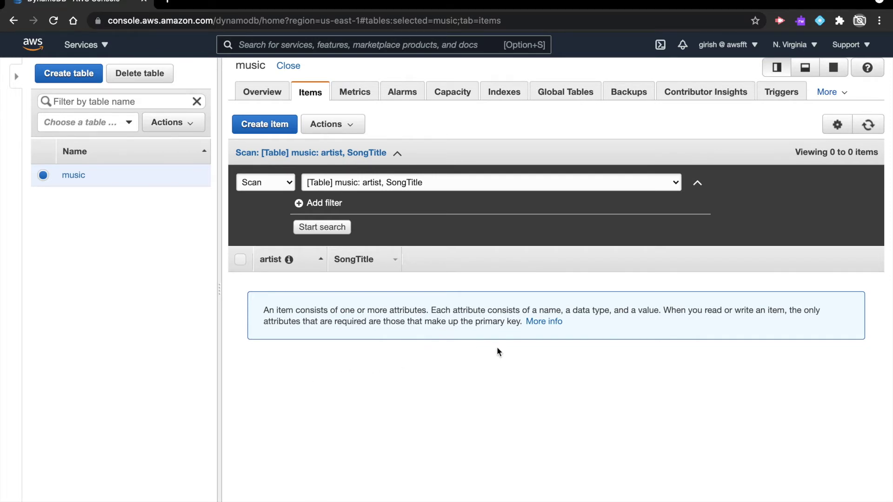
{"action": "left_click", "coordinate": [271, 129]}
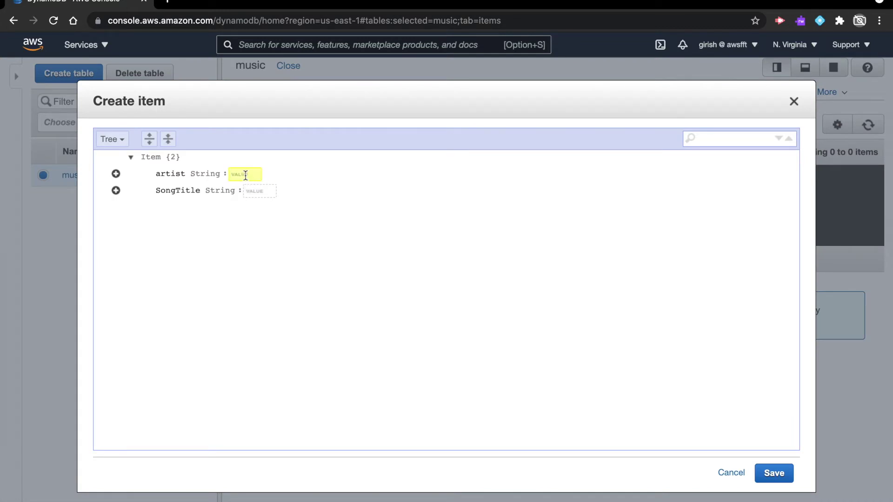
{"action": "type", "text": "good boy"}
{"action": "left_click", "coordinate": [250, 189]}
{"action": "type", "text": "i love you"}
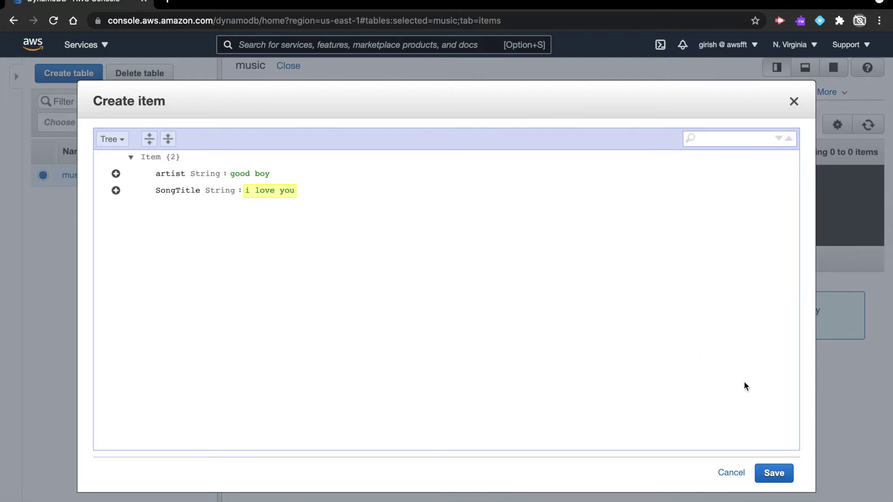
{"action": "left_click", "coordinate": [772, 474]}
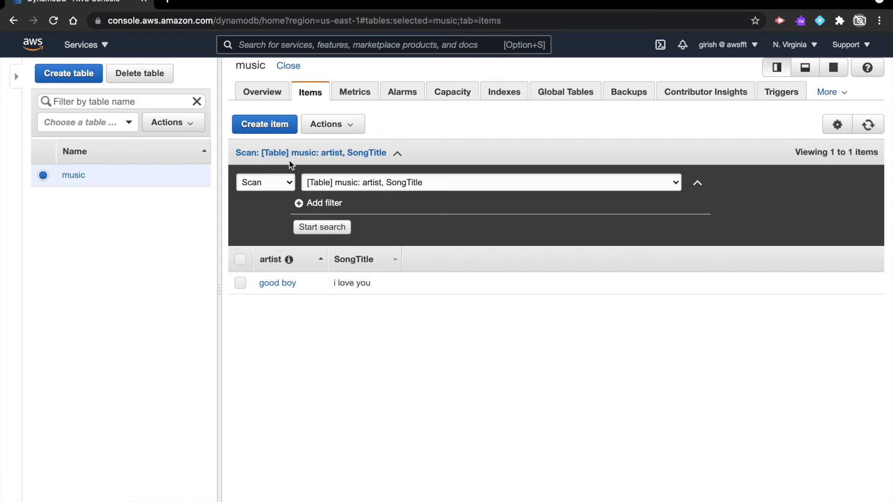
Step: Add a second item to the music table with artist "bad boy" and SongTitle "i hate you"
{"action": "left_click", "coordinate": [271, 130]}
{"action": "left_click", "coordinate": [238, 174]}
{"action": "type", "text": "bad"}
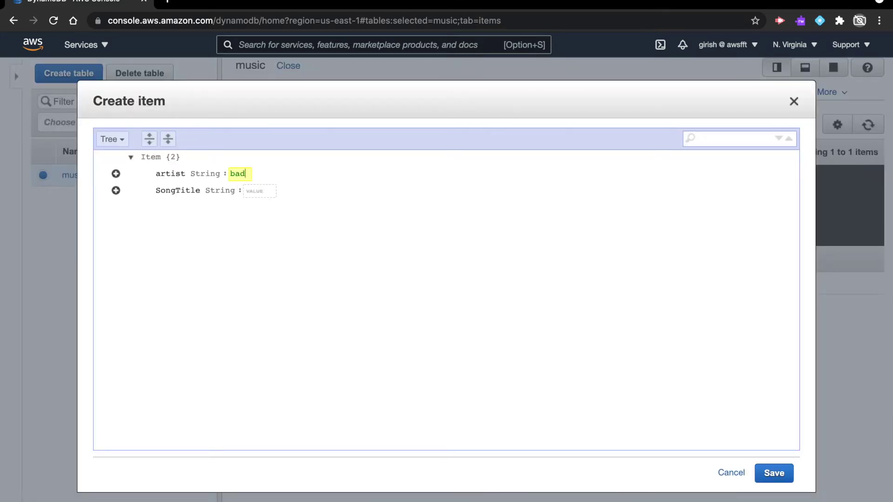
{"action": "type", "text": " boy"}
{"action": "left_click", "coordinate": [251, 190]}
{"action": "type", "text": "i ha"}
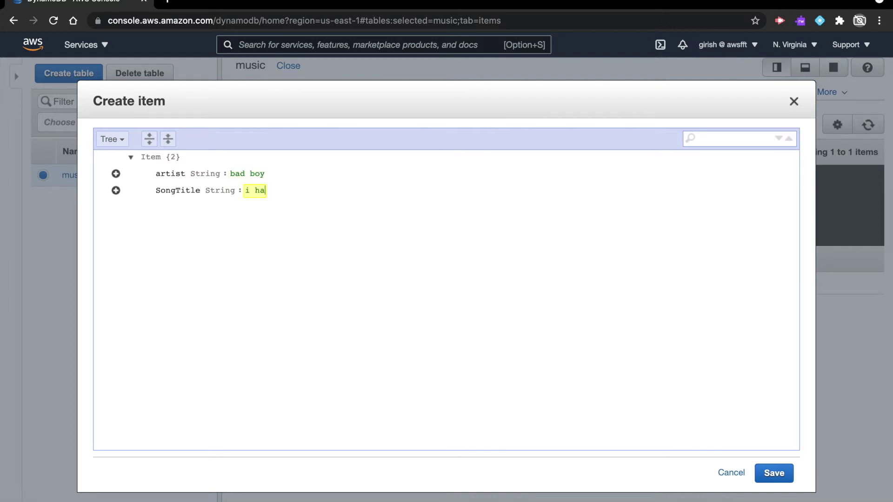
{"action": "type", "text": "te you"}
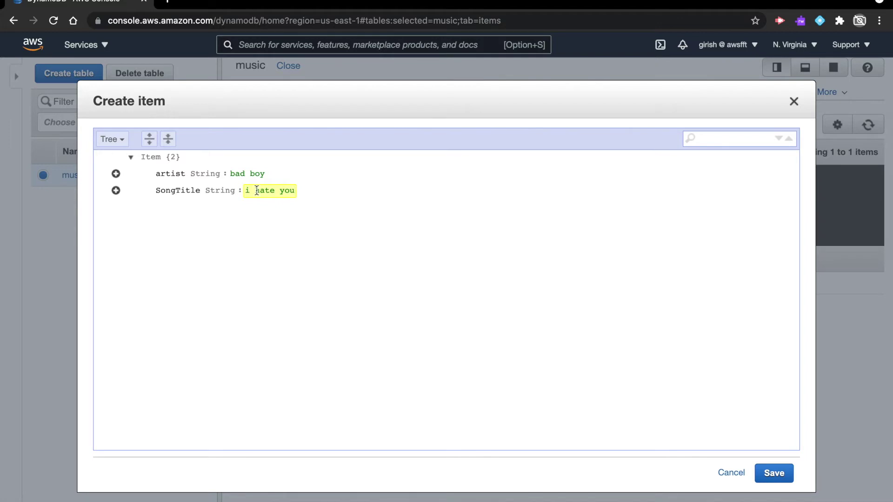
{"action": "left_click", "coordinate": [783, 476]}
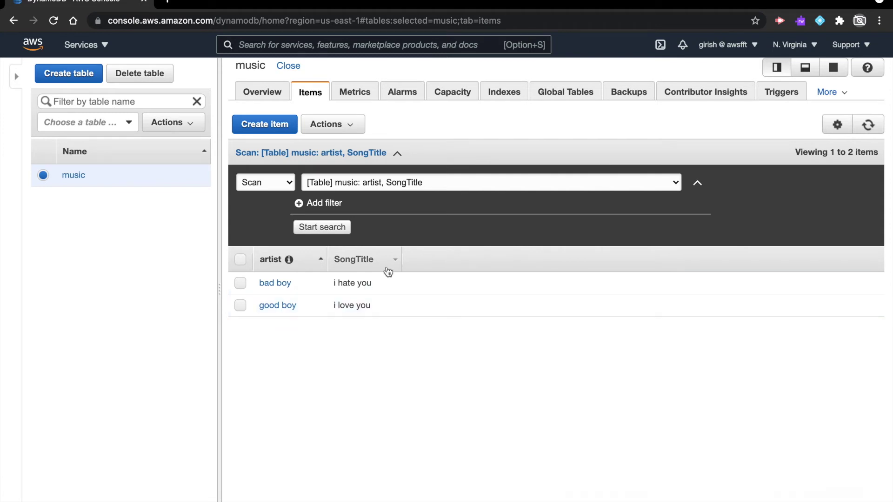
Step: Query the music table for items whose partition key artist equals "bad boy"
{"action": "left_click", "coordinate": [289, 185]}
{"action": "left_click", "coordinate": [261, 194]}
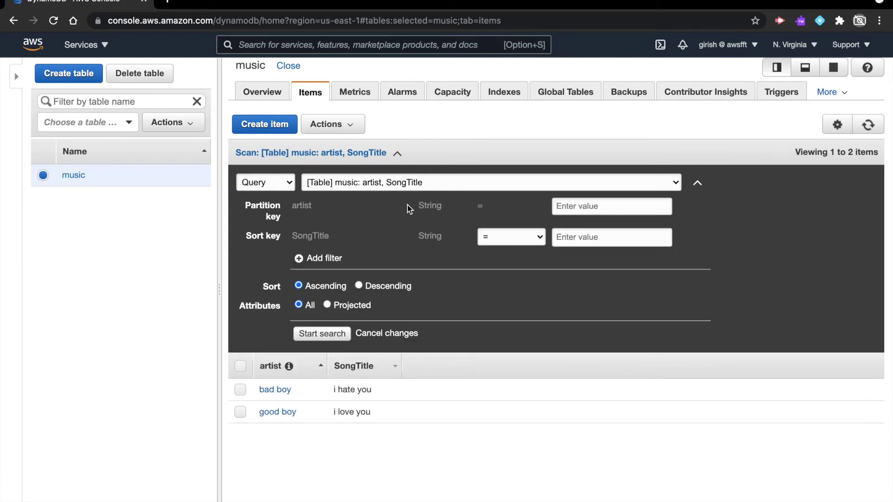
{"action": "left_click", "coordinate": [571, 208]}
{"action": "type", "text": "bad boy"}
{"action": "left_click", "coordinate": [337, 335]}
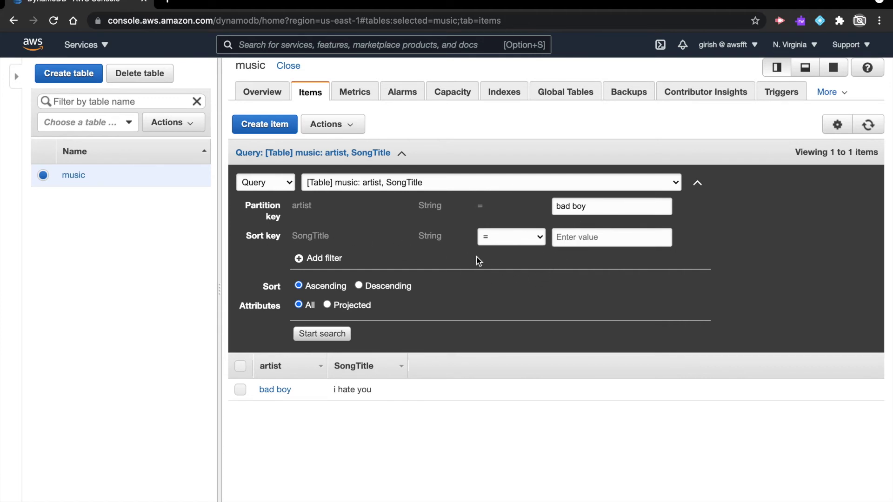
Step: Switch the search from Query to Scan and run it on the whole music table
{"action": "left_click", "coordinate": [289, 186]}
{"action": "left_click", "coordinate": [257, 172]}
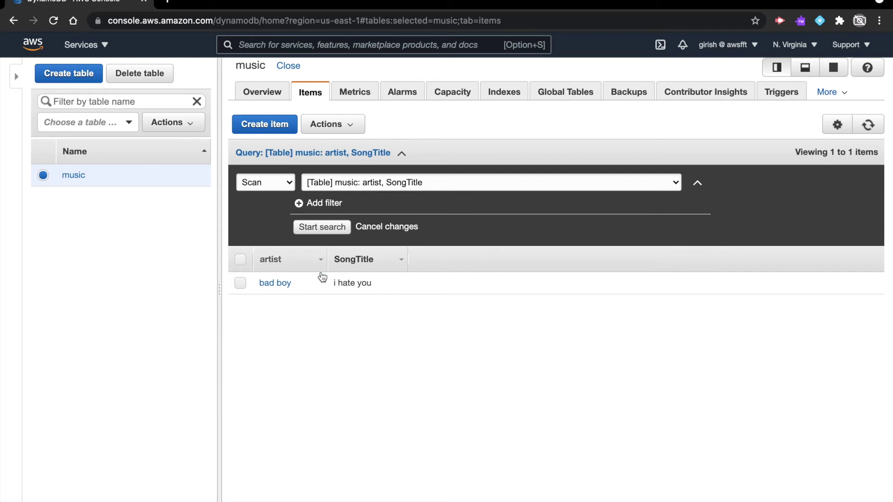
{"action": "left_click", "coordinate": [322, 228]}
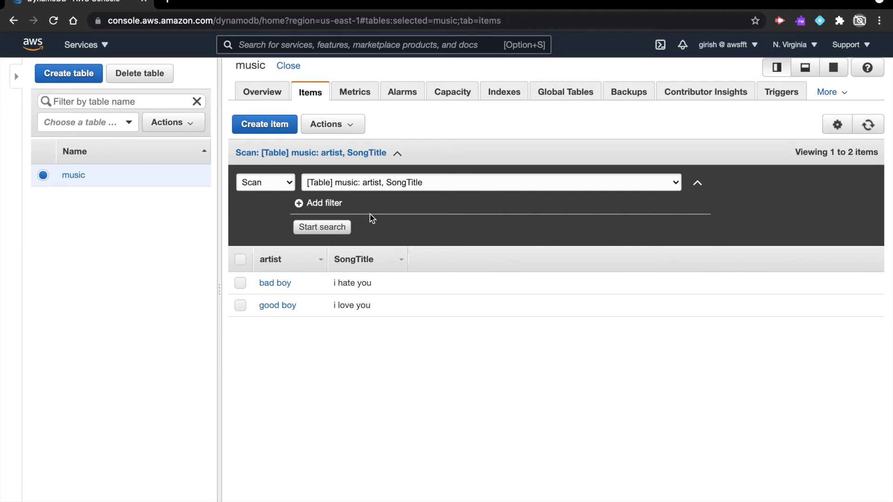
Step: Scan the music table with a filter where the String attribute artist equals "good boy"
{"action": "left_click", "coordinate": [315, 205]}
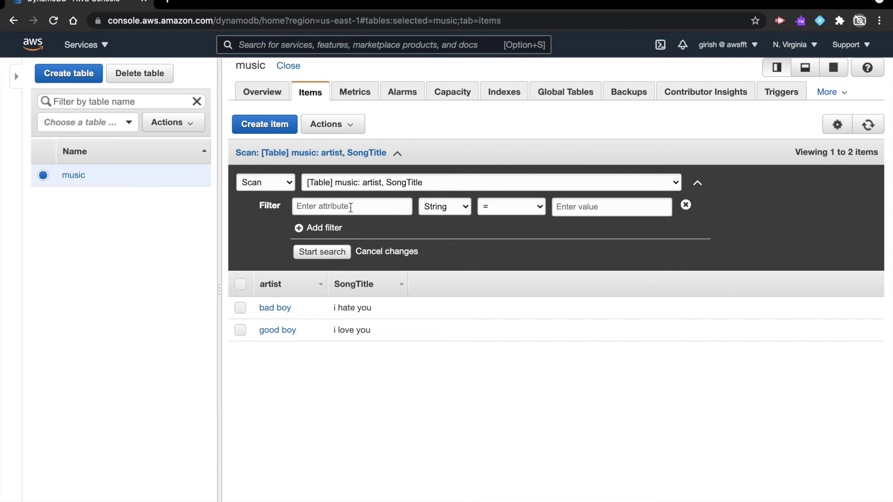
{"action": "type", "text": "artist"}
{"action": "left_click", "coordinate": [605, 209]}
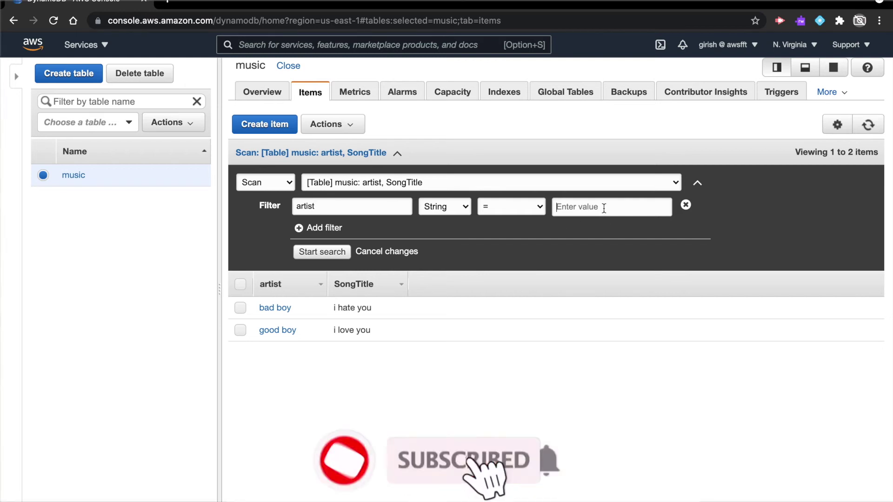
{"action": "type", "text": "good"}
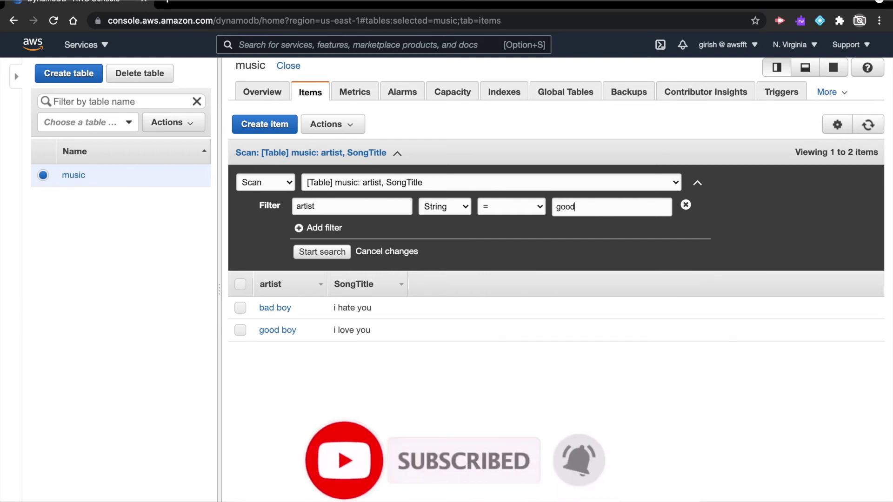
{"action": "type", "text": " boy"}
{"action": "left_click", "coordinate": [318, 255]}
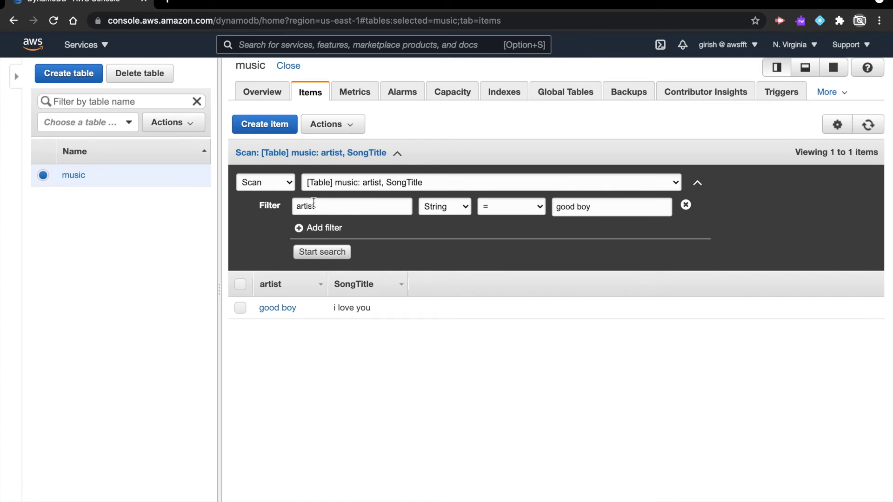
Step: Remove the artist filter, rescan the music table, and delete the item whose artist is "bad boy"
{"action": "left_click", "coordinate": [685, 204]}
{"action": "left_click", "coordinate": [321, 227]}
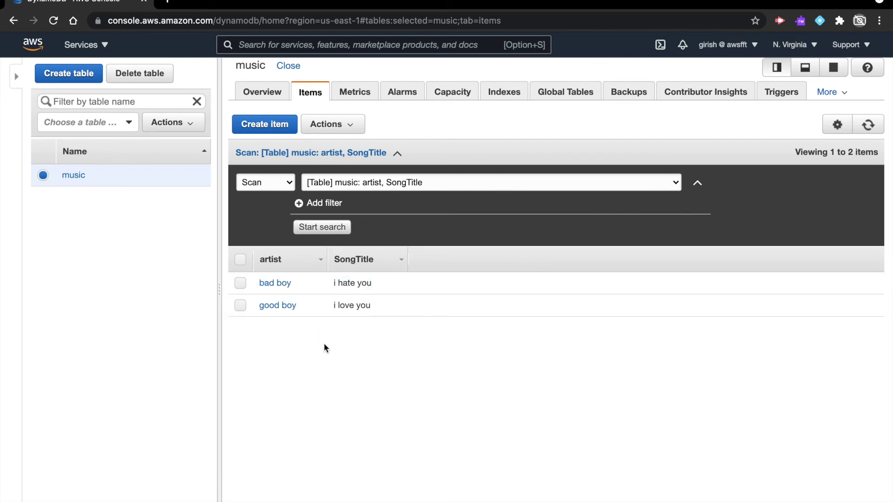
{"action": "left_click", "coordinate": [241, 283]}
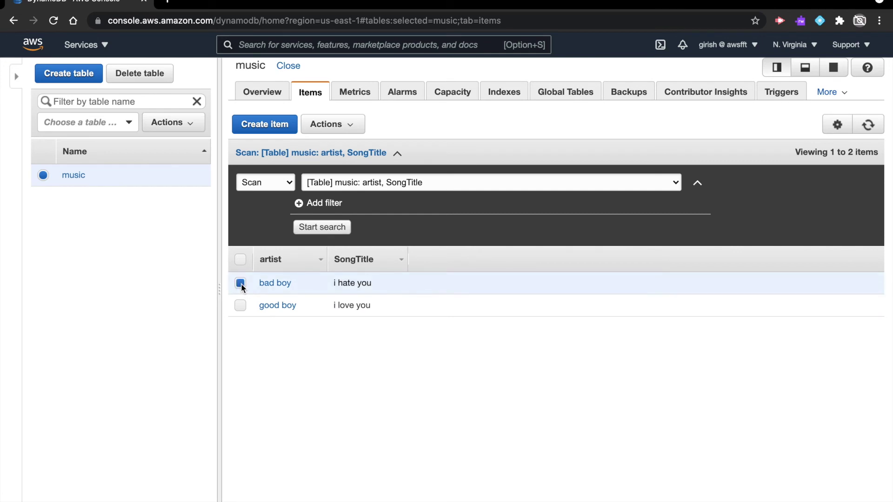
{"action": "left_click", "coordinate": [352, 129]}
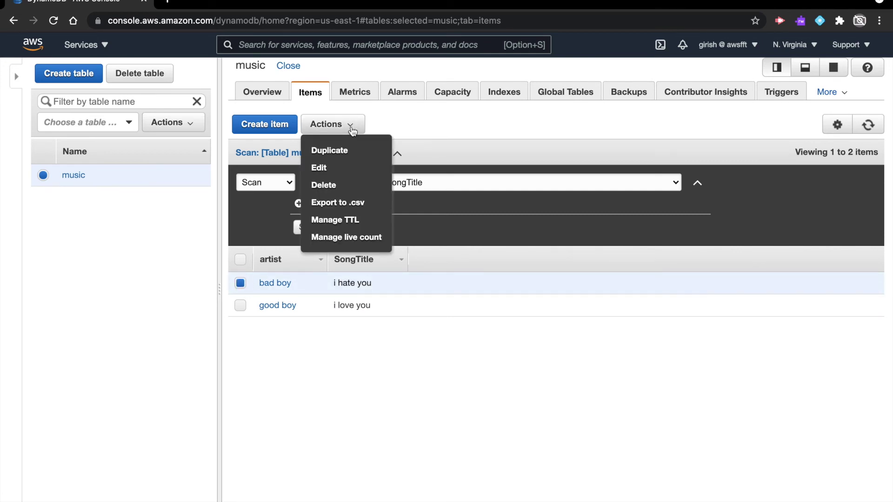
{"action": "left_click", "coordinate": [324, 186]}
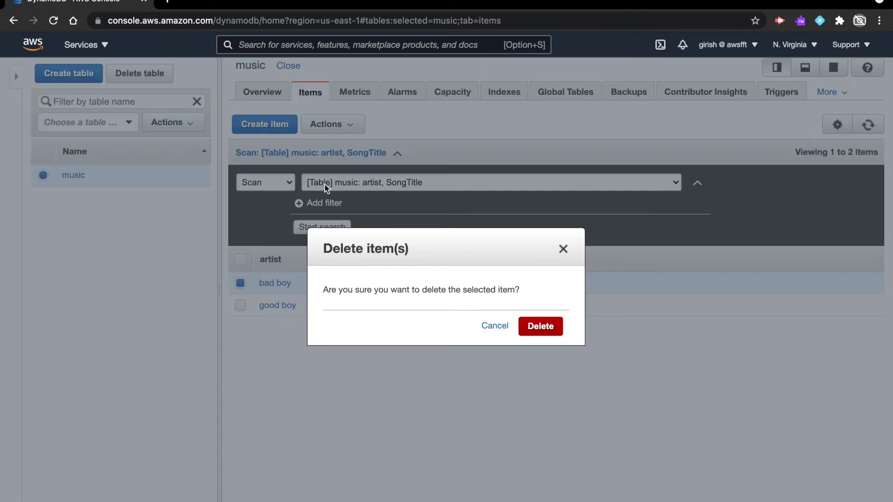
{"action": "left_click", "coordinate": [537, 328]}
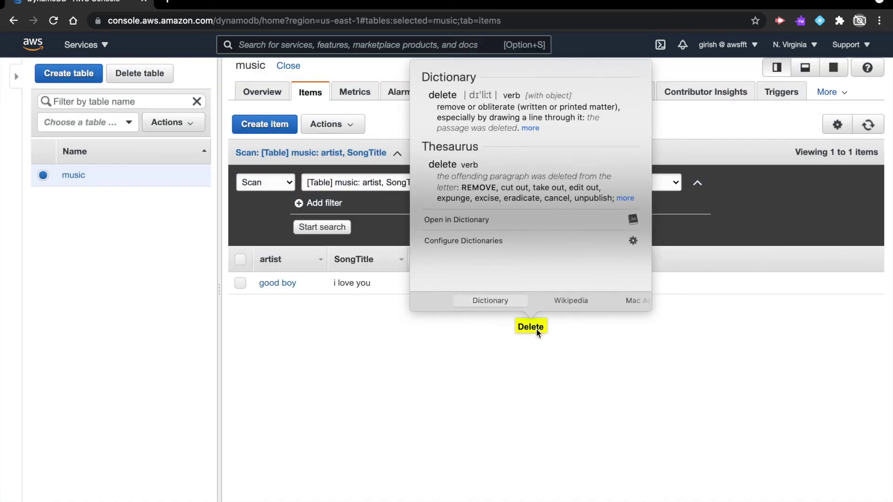
{"action": "left_click", "coordinate": [426, 375]}
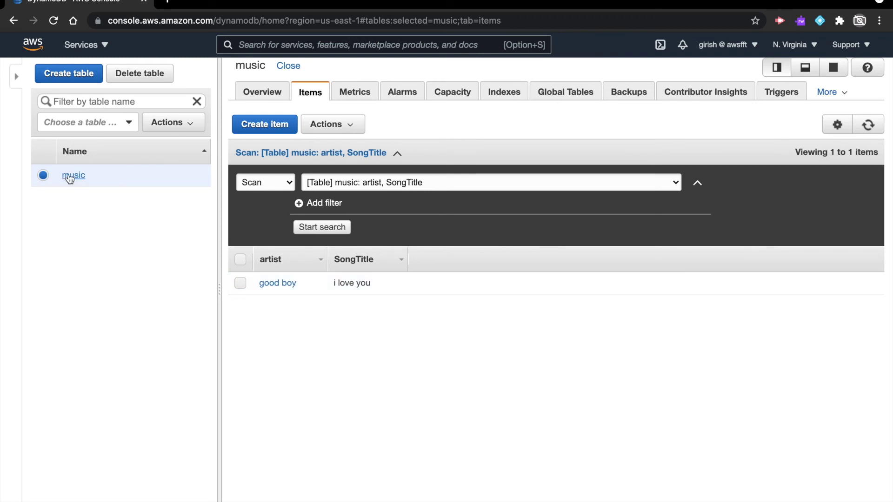
{"action": "left_click", "coordinate": [45, 175]}
{"action": "left_click", "coordinate": [40, 154]}
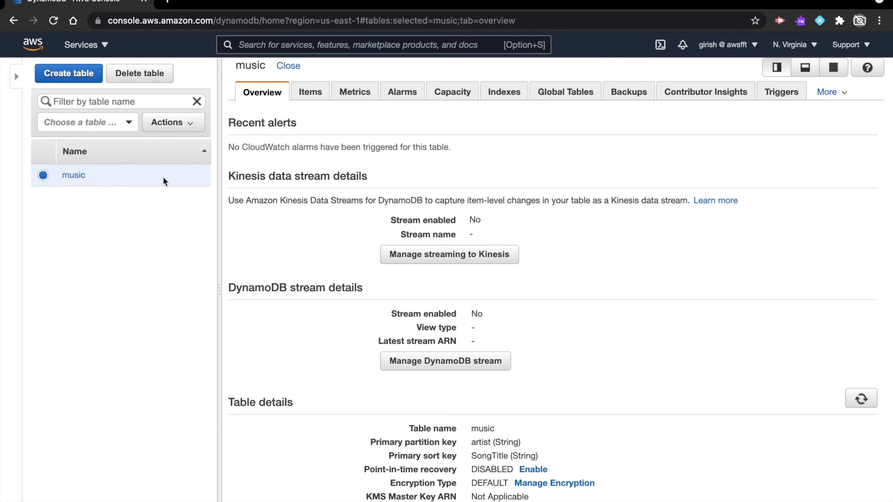
{"action": "left_click", "coordinate": [150, 75]}
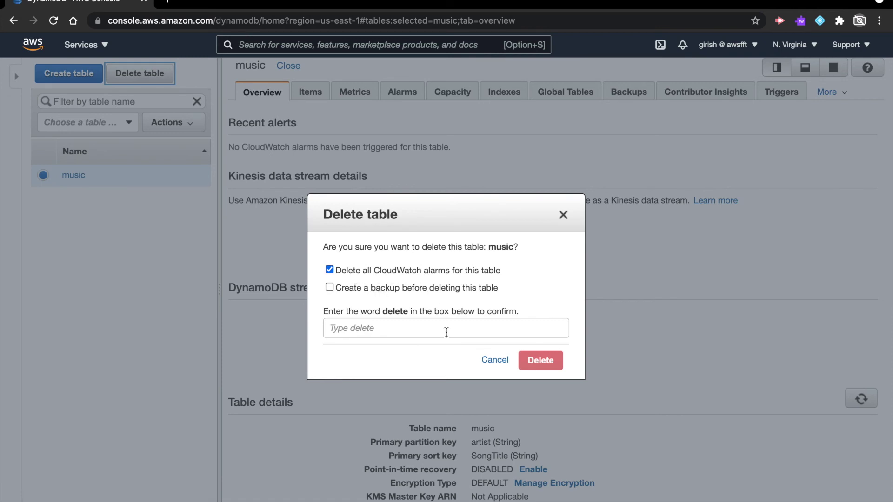
{"action": "left_click", "coordinate": [486, 361]}
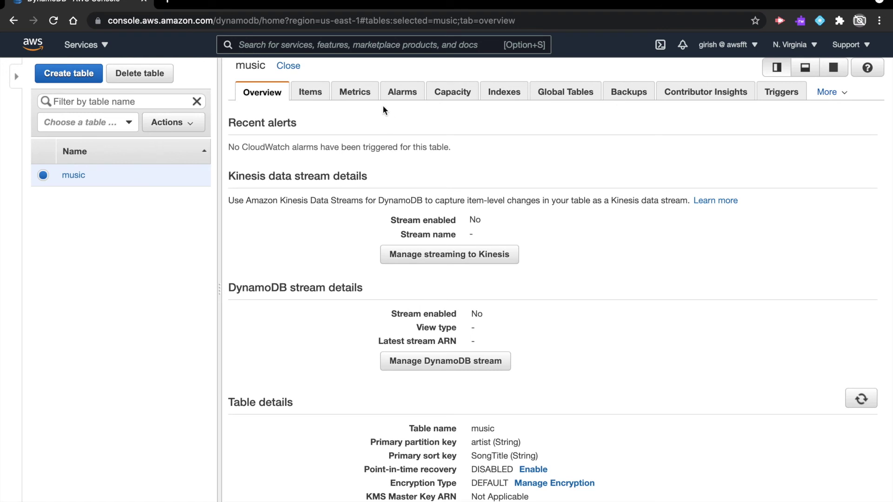
Step: Examine the music table's metrics charts for capacity, throttling, latency, streams and Time to Live
{"action": "left_click", "coordinate": [362, 101]}
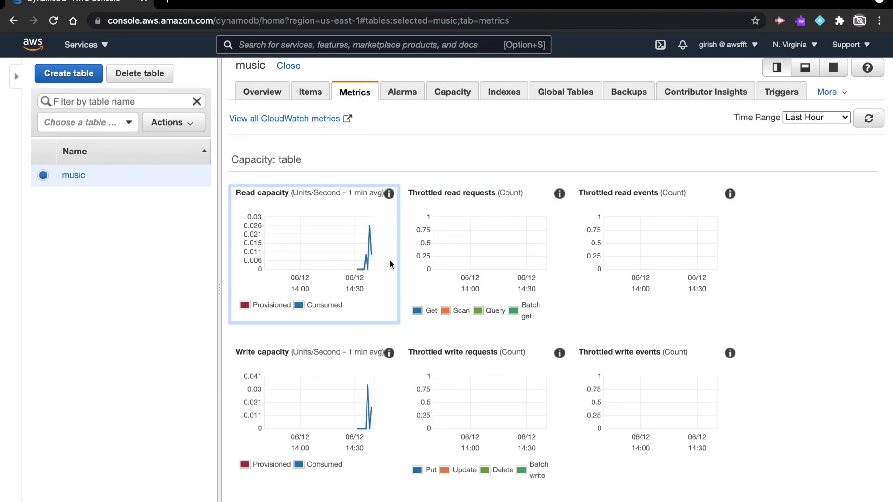
{"action": "scroll", "coordinate": [383, 274], "scroll_direction": "down", "scroll_amount": 3}
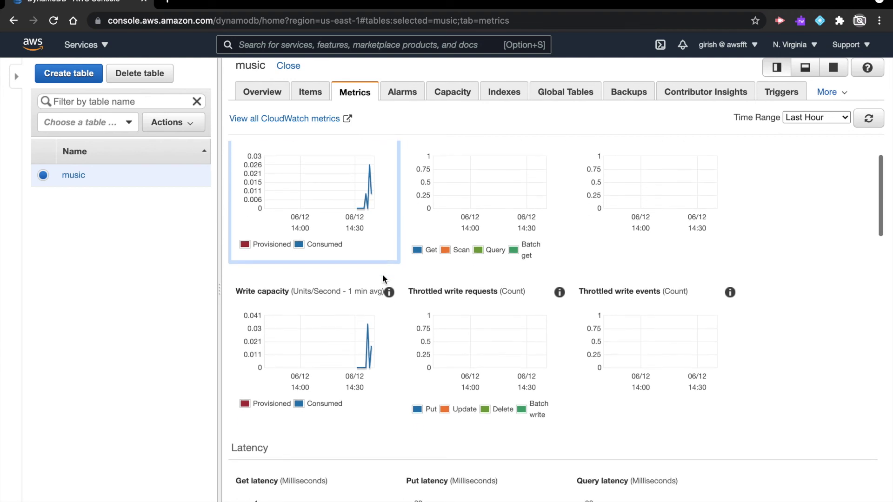
{"action": "scroll", "coordinate": [390, 330], "scroll_direction": "down", "scroll_amount": 3}
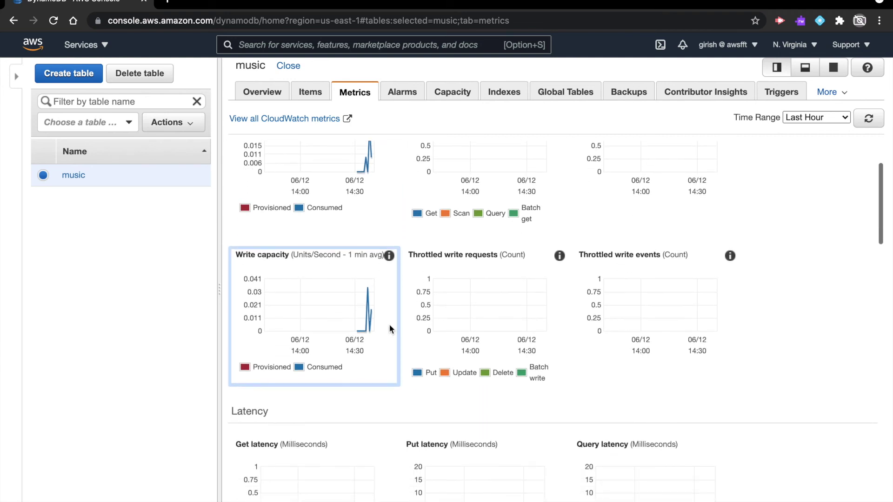
{"action": "scroll", "coordinate": [391, 330], "scroll_direction": "down", "scroll_amount": 5}
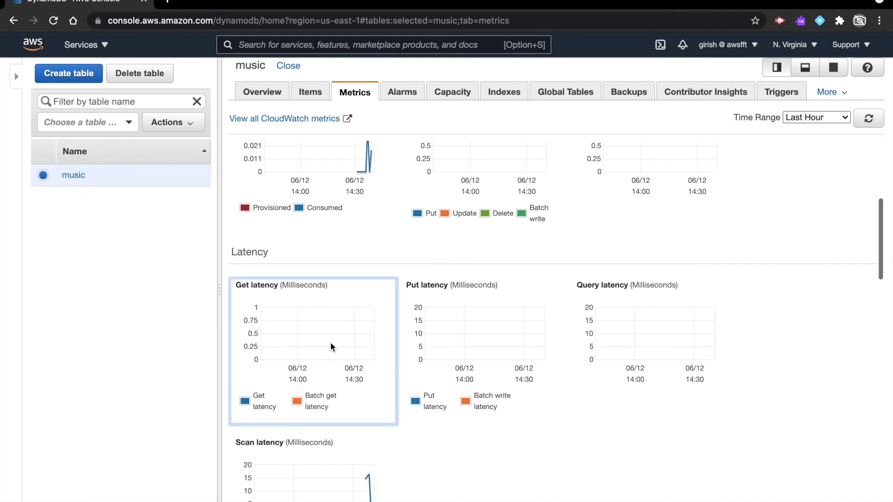
{"action": "scroll", "coordinate": [331, 346], "scroll_direction": "down", "scroll_amount": 2}
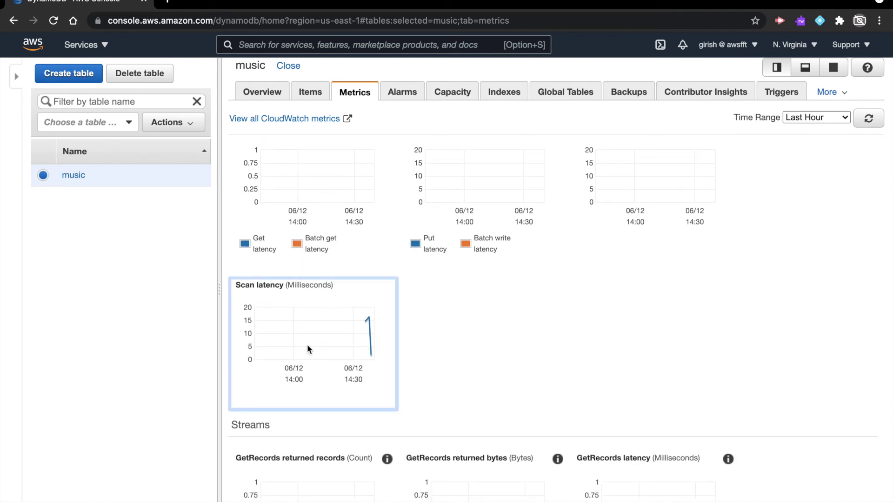
{"action": "scroll", "coordinate": [372, 359], "scroll_direction": "down", "scroll_amount": 3}
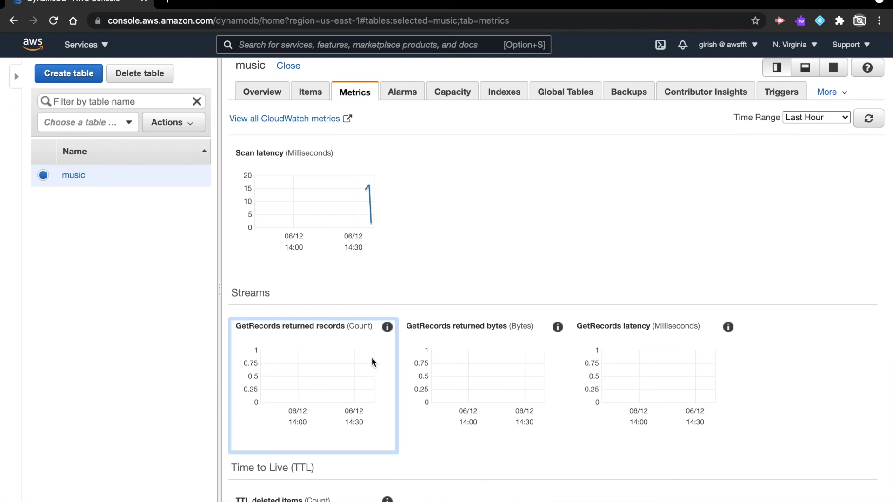
{"action": "scroll", "coordinate": [372, 358], "scroll_direction": "down", "scroll_amount": 5}
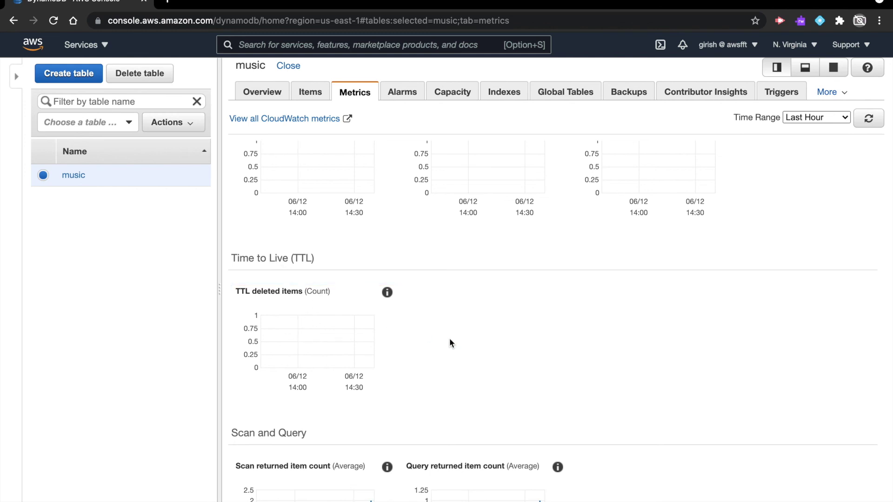
{"action": "scroll", "coordinate": [449, 338], "scroll_direction": "up", "scroll_amount": 10}
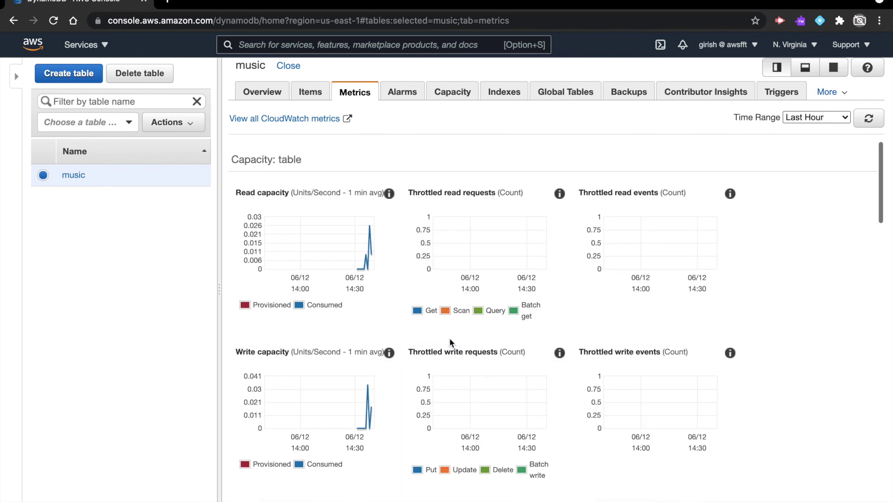
Step: Review the music table's alarms and its read/write capacity and auto scaling settings
{"action": "left_click", "coordinate": [407, 96]}
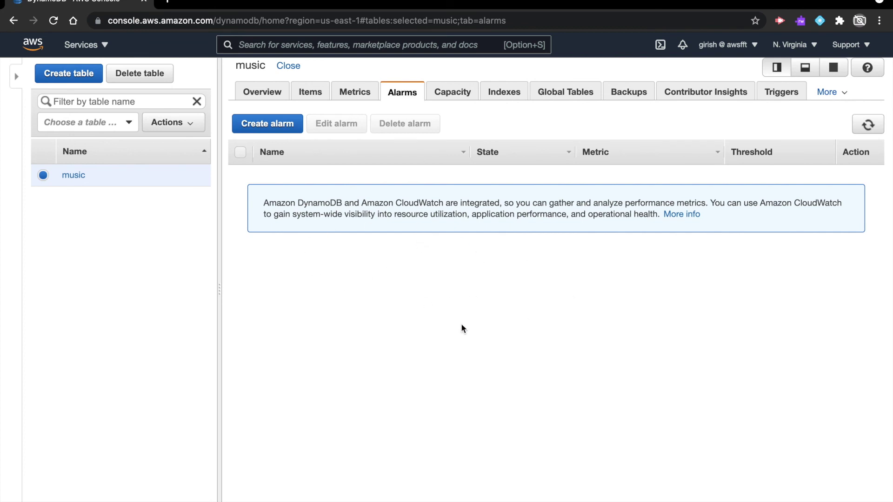
{"action": "left_click", "coordinate": [456, 103]}
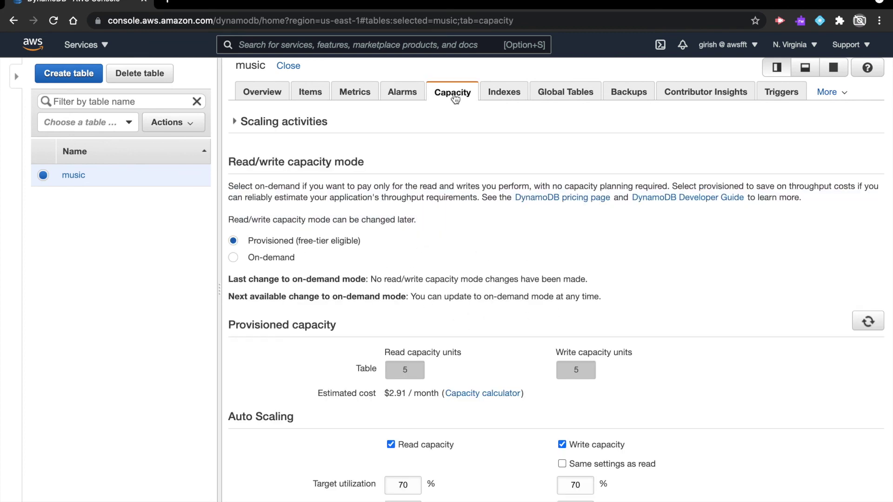
{"action": "scroll", "coordinate": [445, 342], "scroll_direction": "down", "scroll_amount": 3}
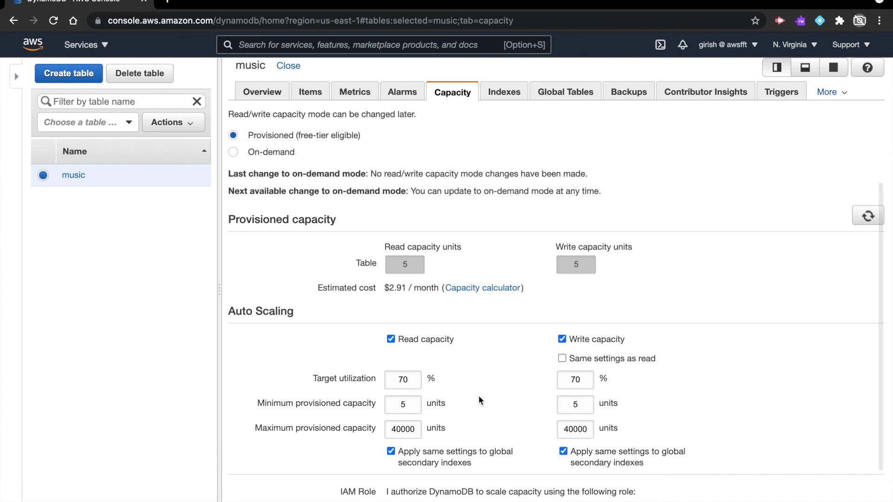
{"action": "scroll", "coordinate": [479, 398], "scroll_direction": "up", "scroll_amount": 2}
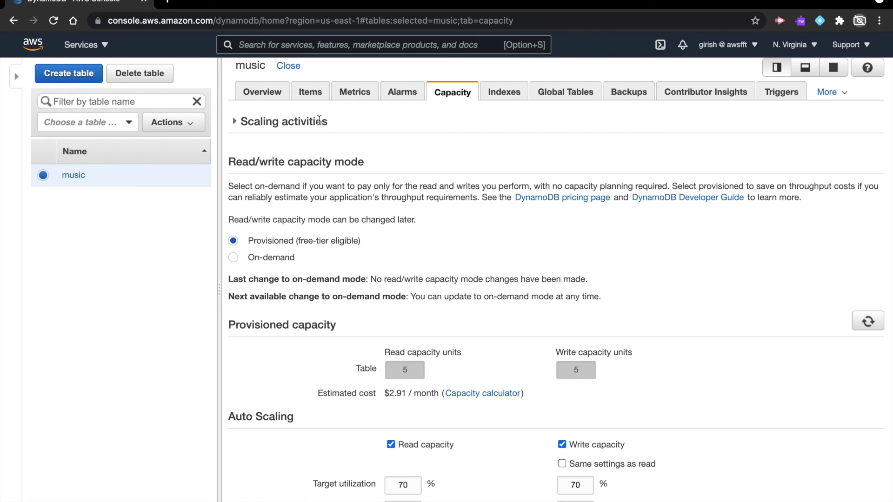
{"action": "left_click", "coordinate": [305, 96]}
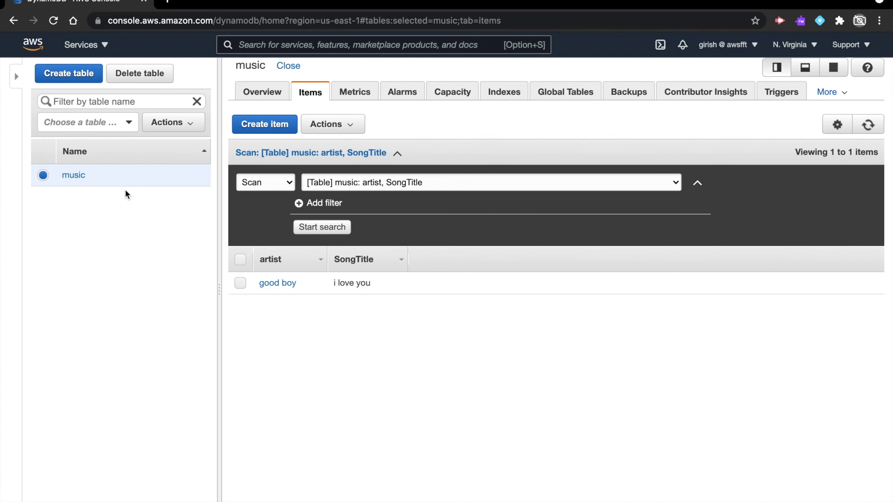
{"action": "left_click", "coordinate": [190, 128]}
{"action": "left_click", "coordinate": [183, 129]}
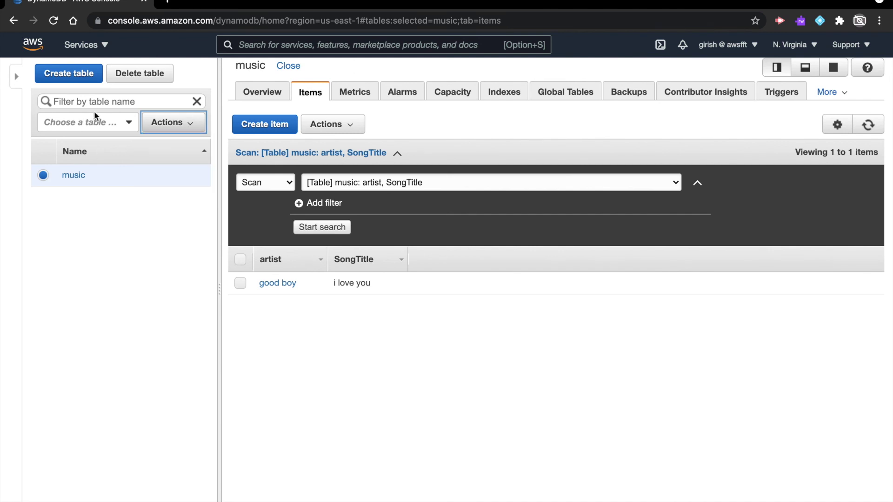
Step: Delete the music table together with its CloudWatch alarms and without a backup, confirming with "delete", and refresh the table list
{"action": "left_click", "coordinate": [137, 77]}
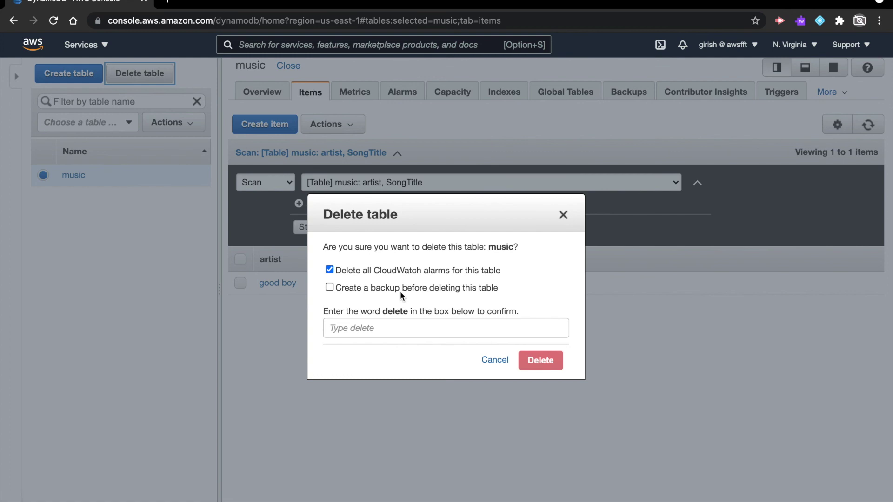
{"action": "left_click", "coordinate": [359, 325]}
{"action": "type", "text": "delete"}
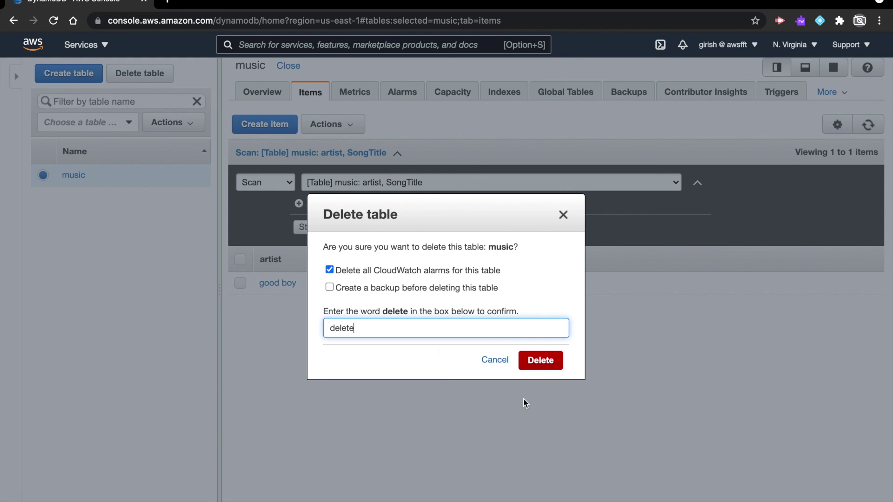
{"action": "left_click", "coordinate": [540, 361]}
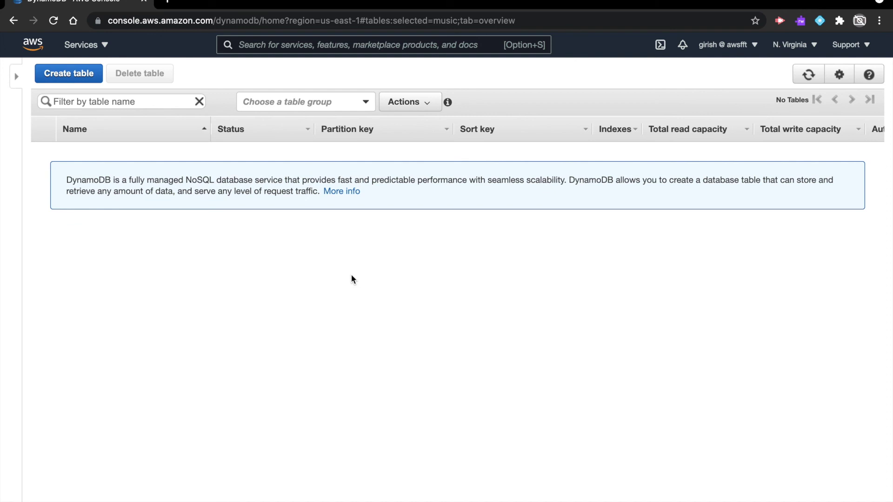
{"action": "left_click", "coordinate": [808, 75]}
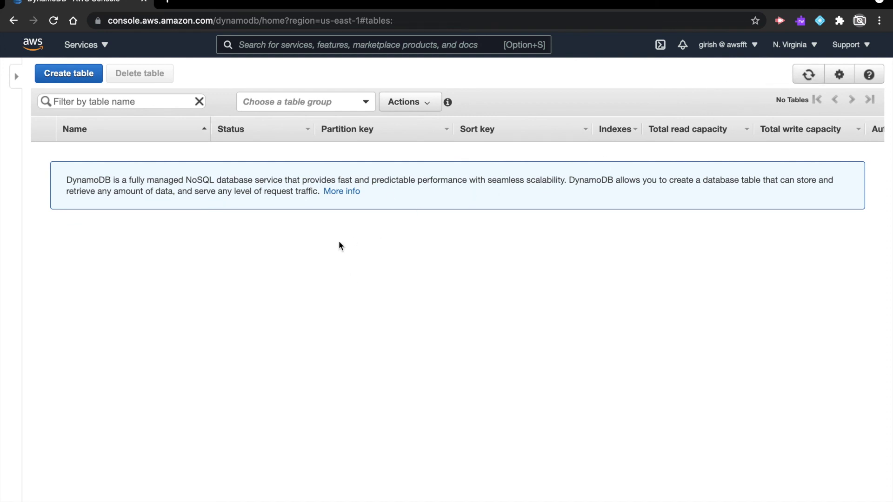